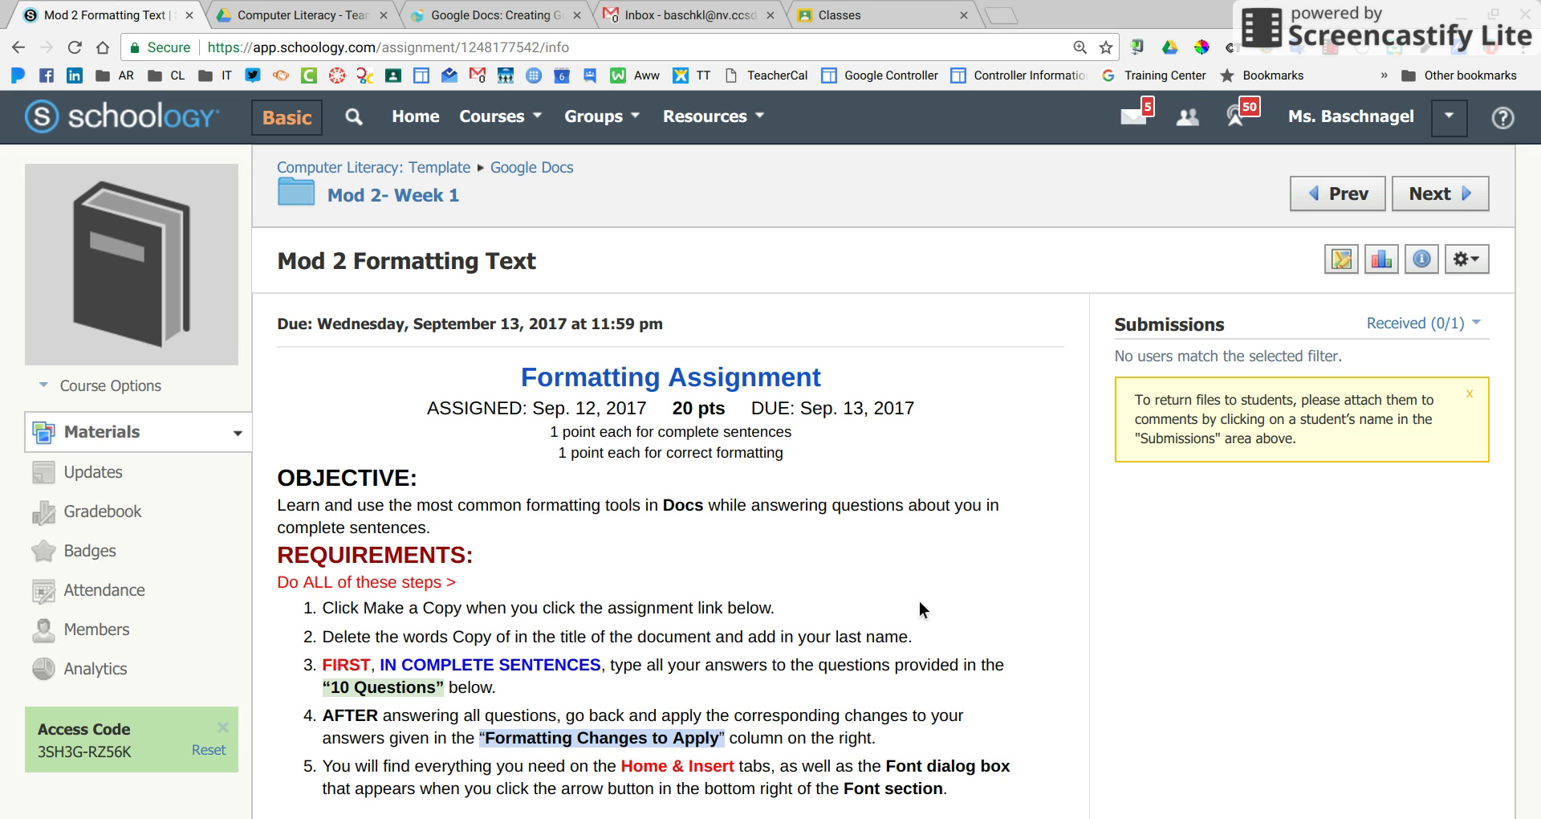
# Scroll down the Mod 2 Formatting Text assignment page to reach the Google Docs assignment link.
pyautogui.scroll(-2, 815, 449)
pyautogui.scroll(-2, 816, 449)
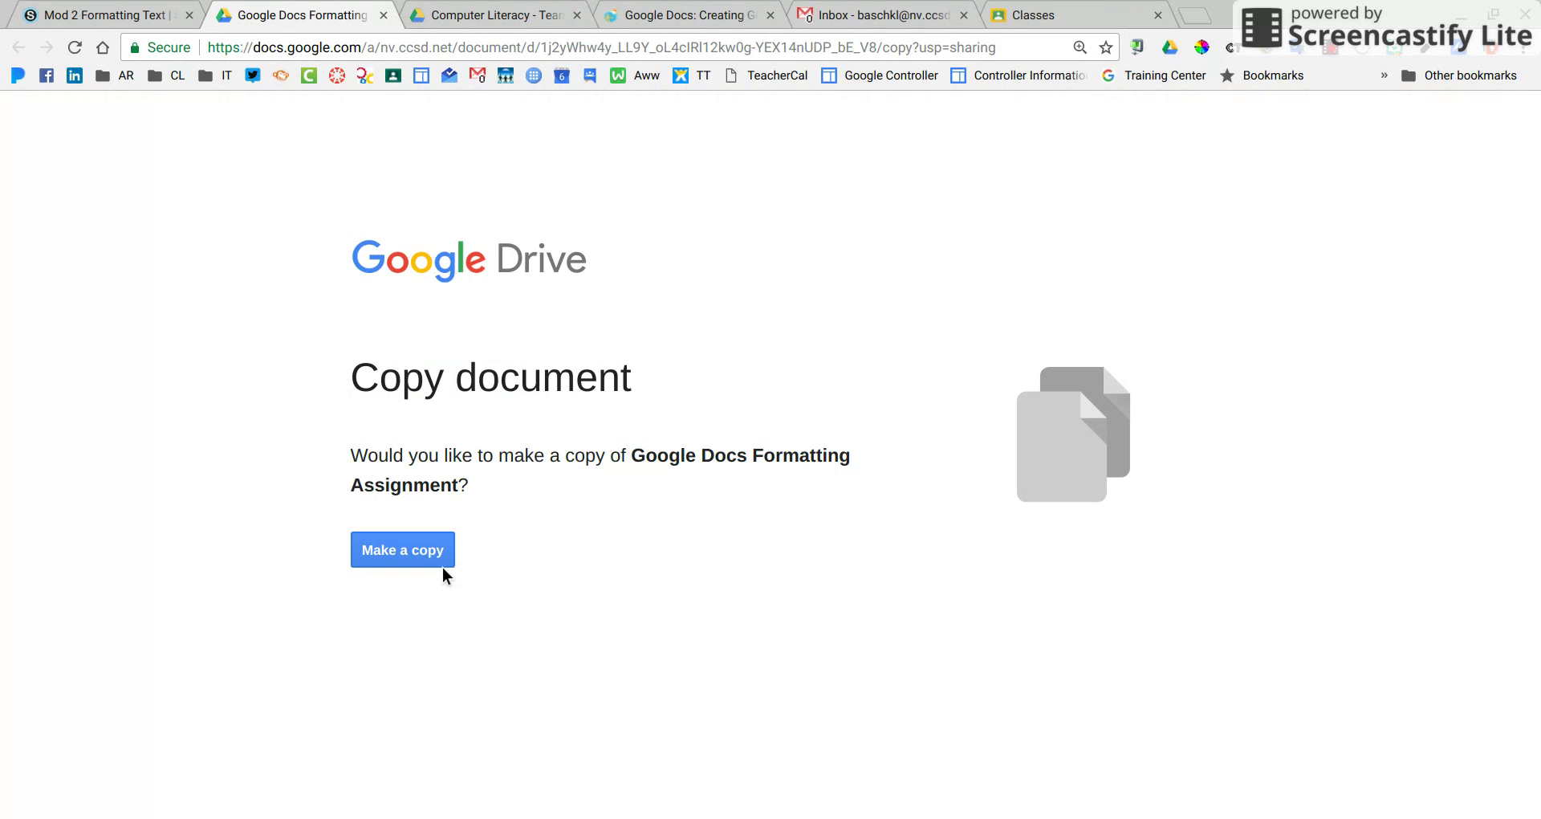
# Make a personal copy of the Google Docs Formatting Assignment.
pyautogui.click(399, 555)
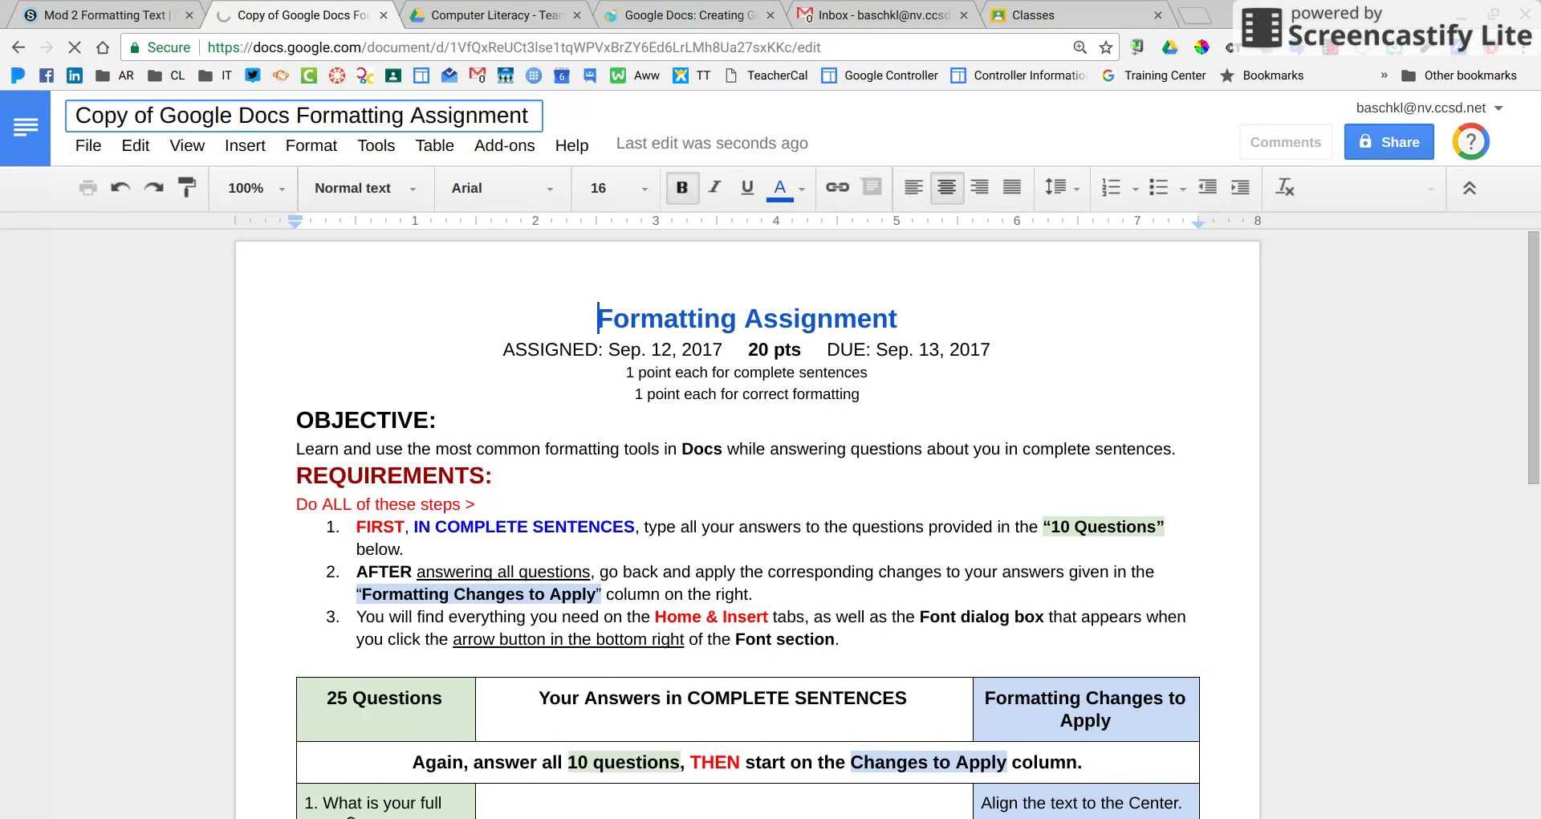
# Replace 'Copy of' in the document title with the student's last name.
pyautogui.press('BackSpace')
pyautogui.press('BackSpace')
pyautogui.press('BackSpace')
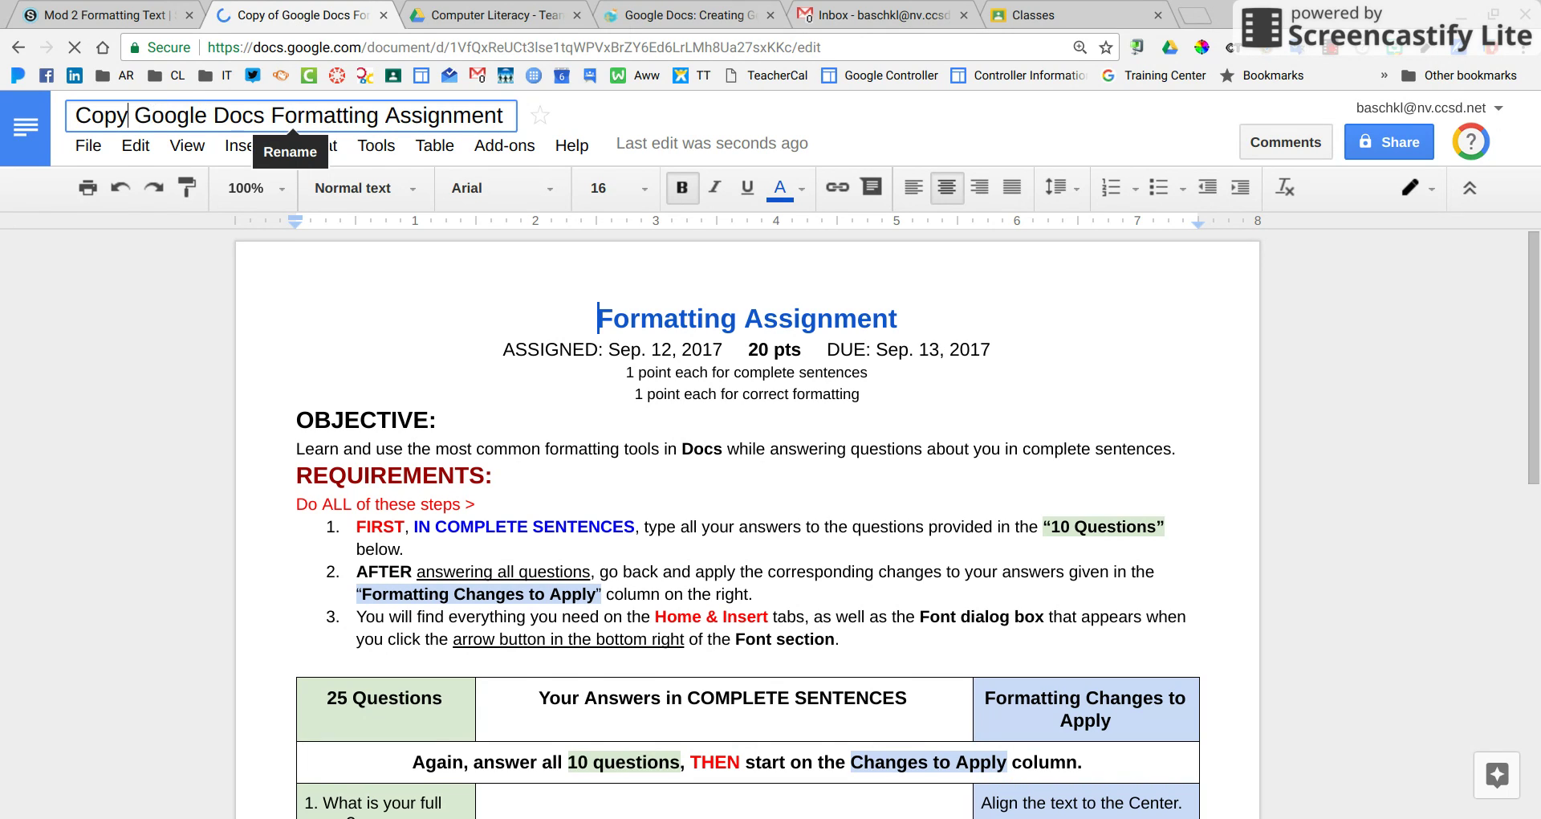
pyautogui.press('BackSpace')
pyautogui.press('BackSpace')
pyautogui.press('BackSpace')
pyautogui.press('BackSpace')
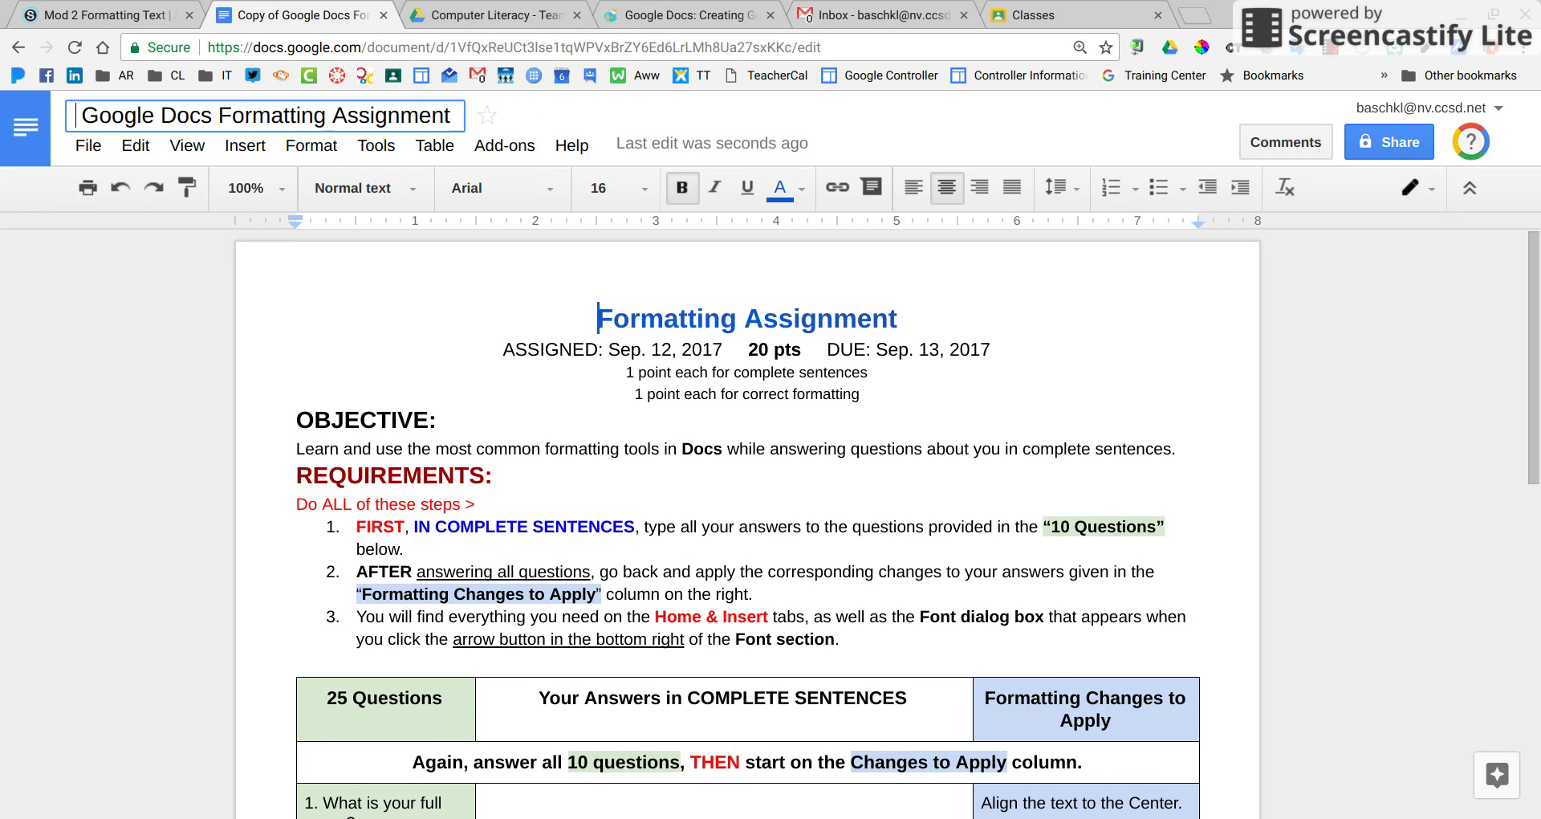
pyautogui.write('Bas')
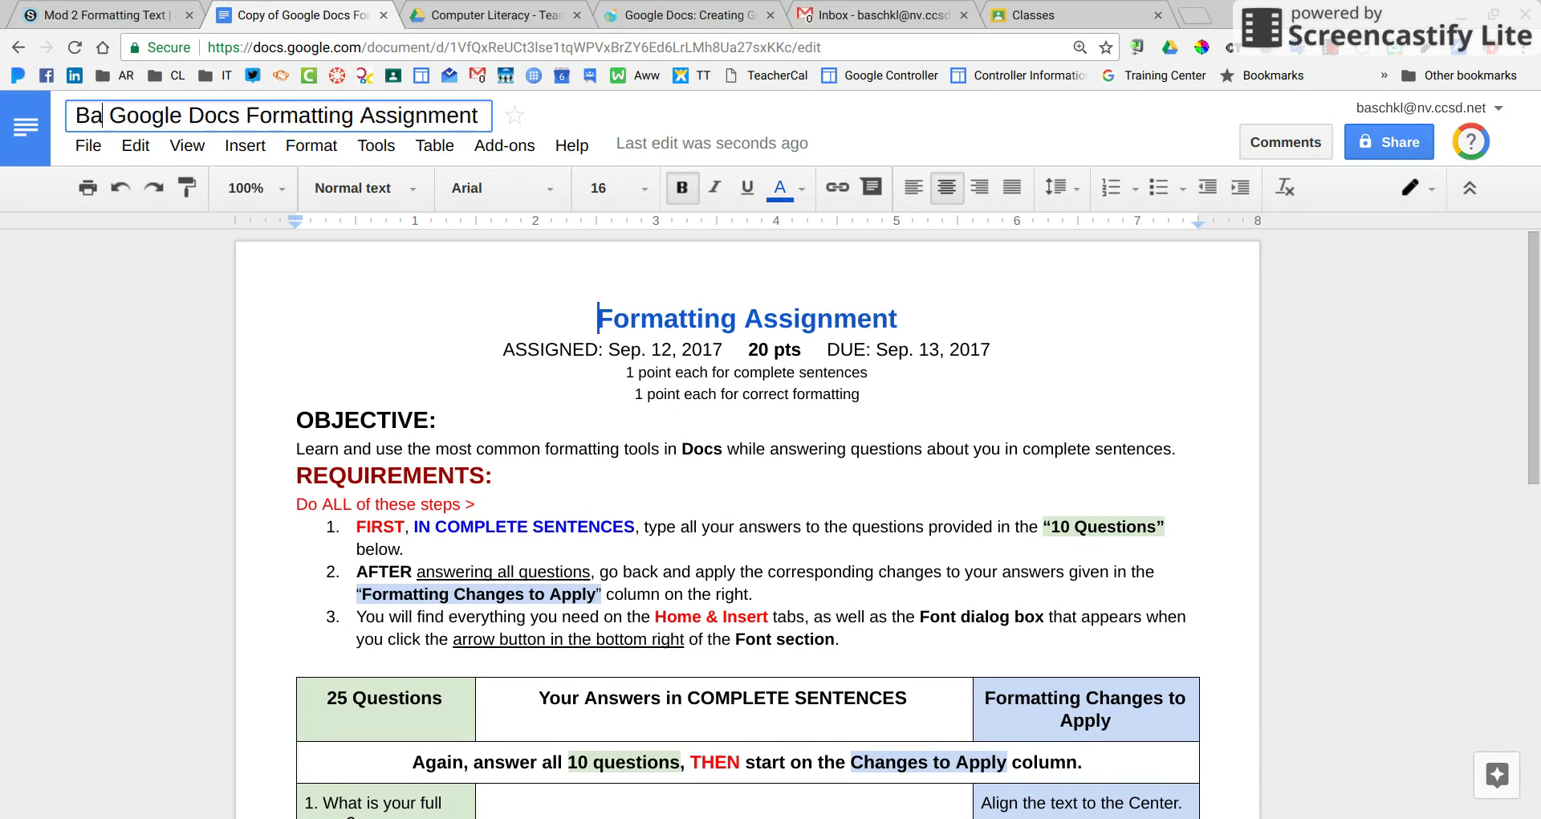
pyautogui.write('chnagel')
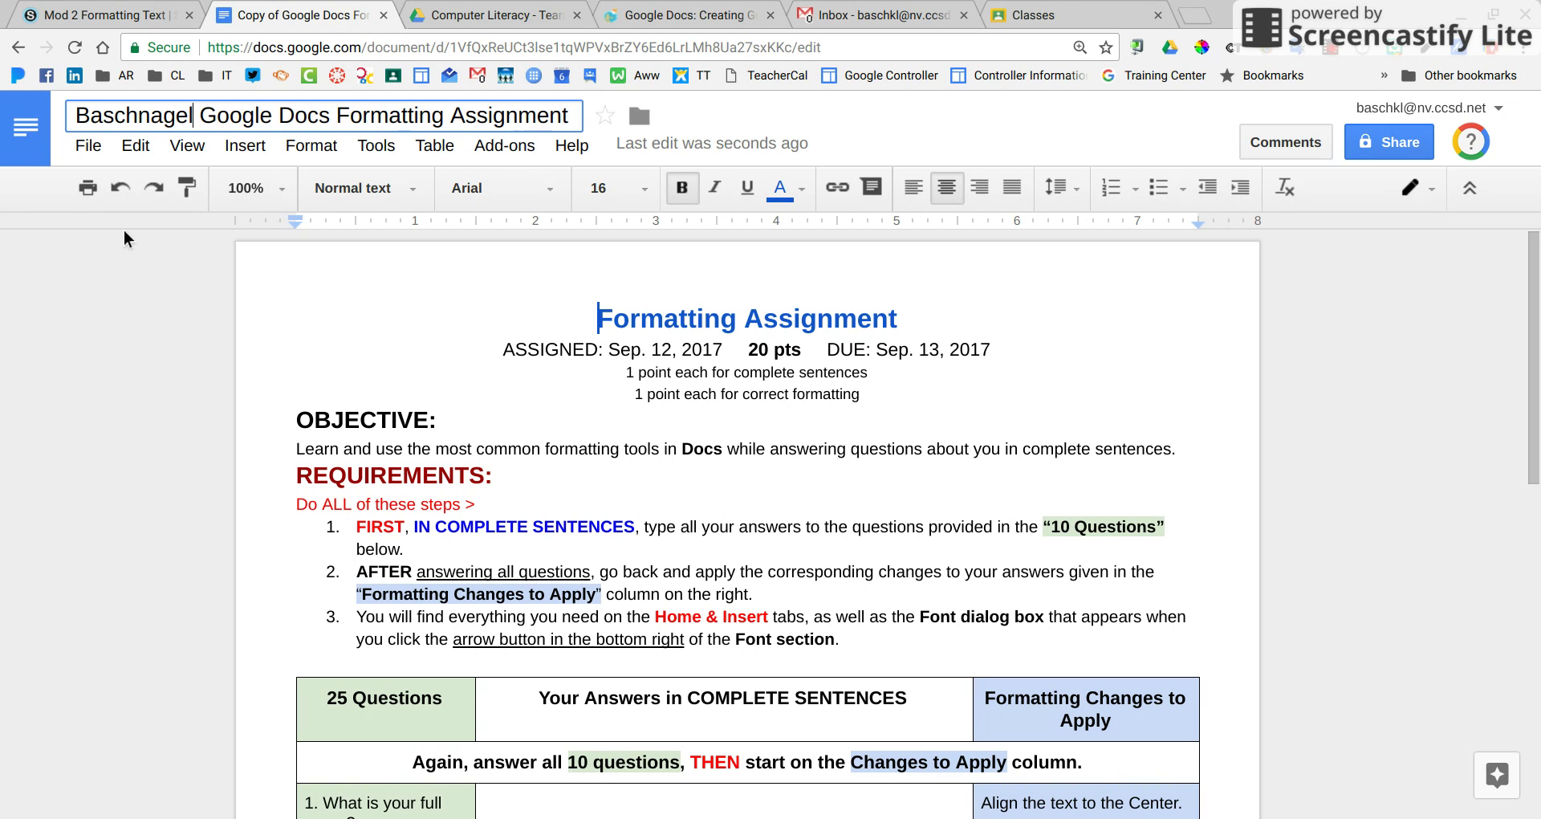
pyautogui.scroll(-1, 550, 491)
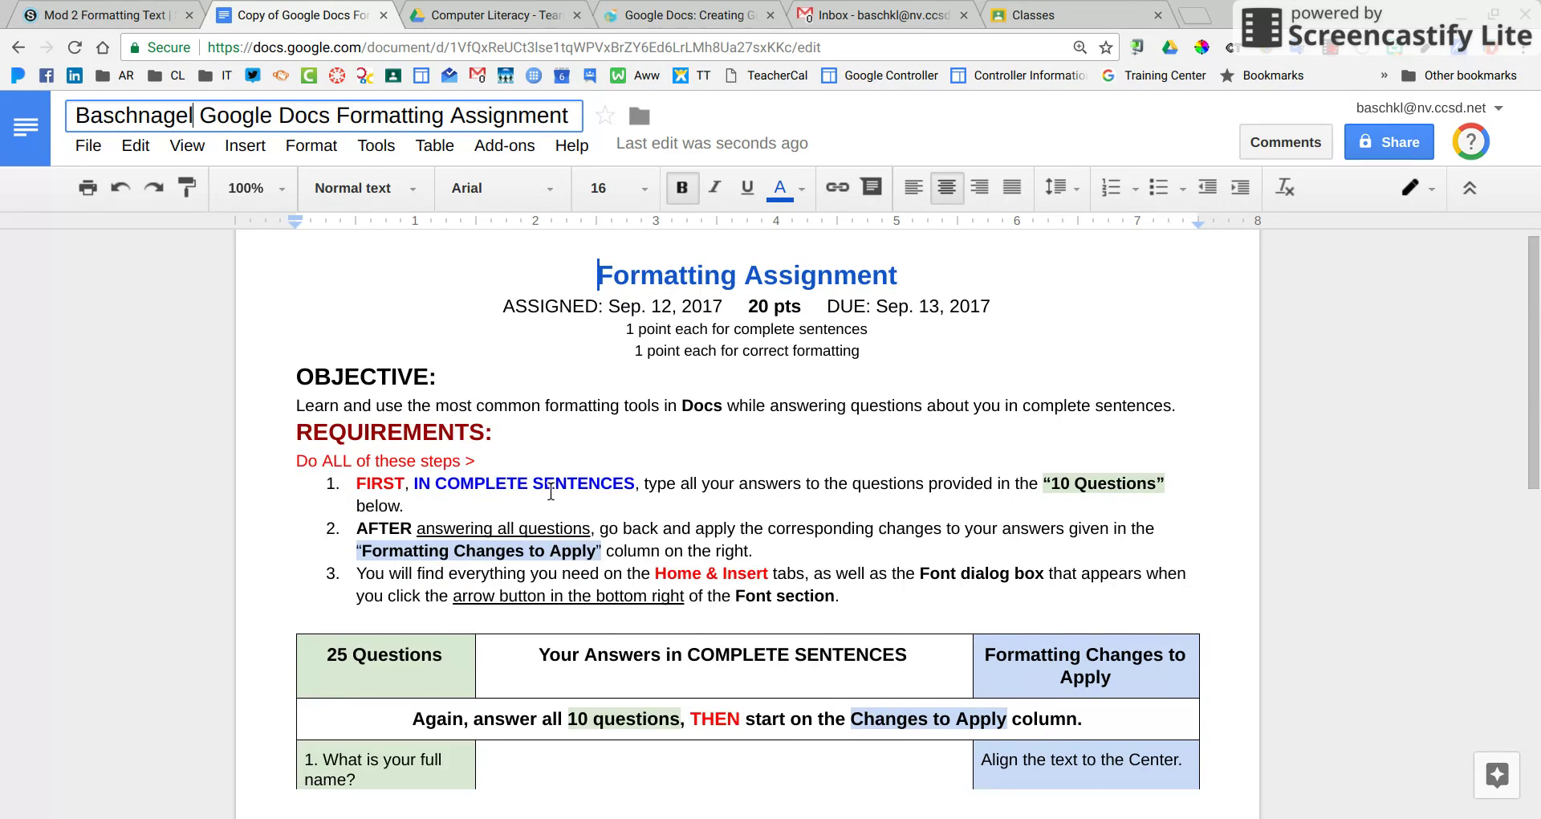
pyautogui.scroll(-3, 551, 492)
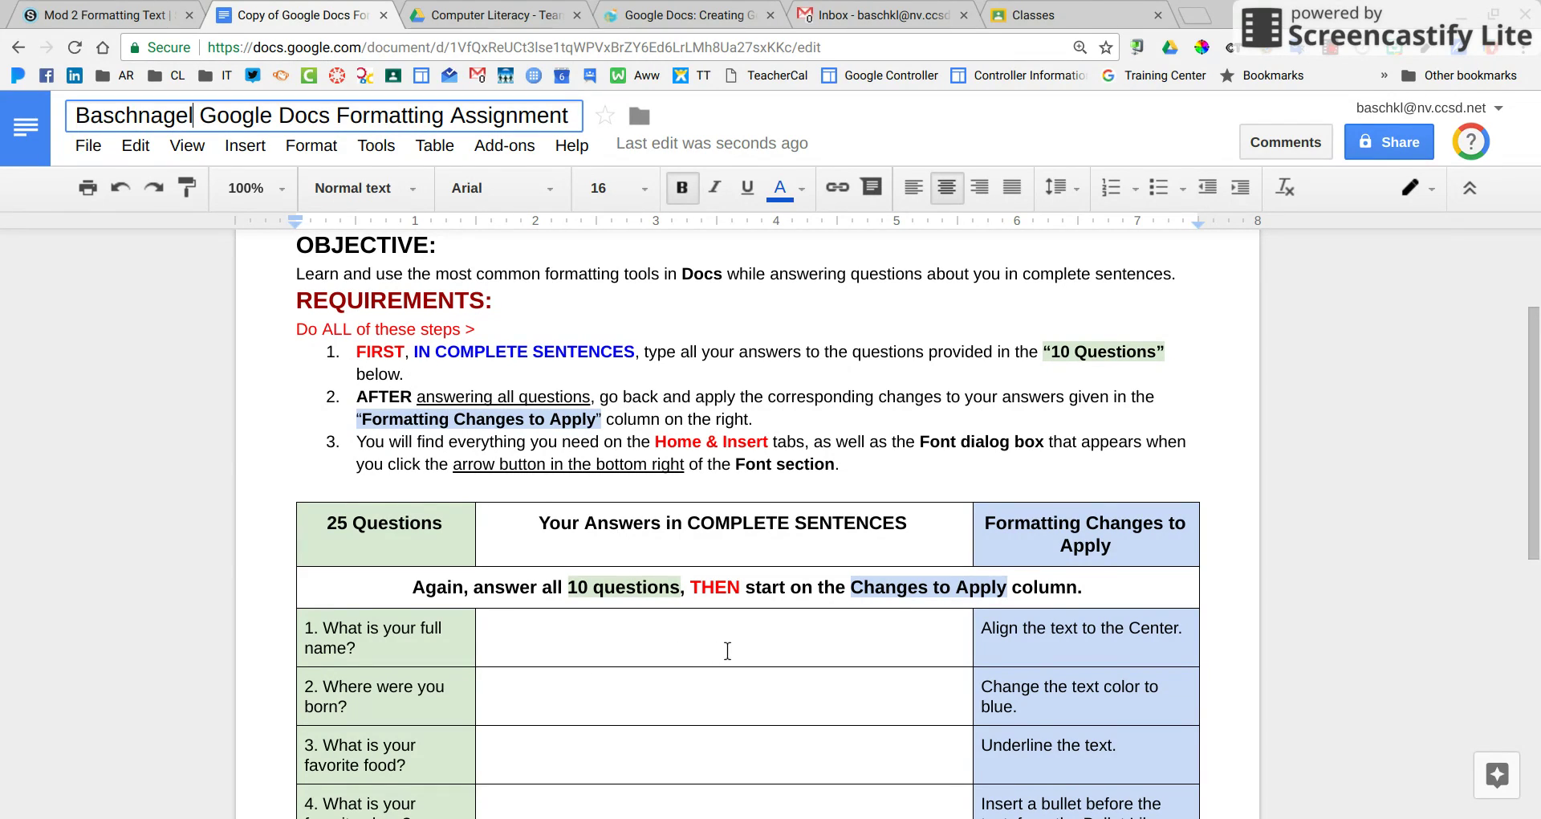
pyautogui.scroll(-3, 729, 650)
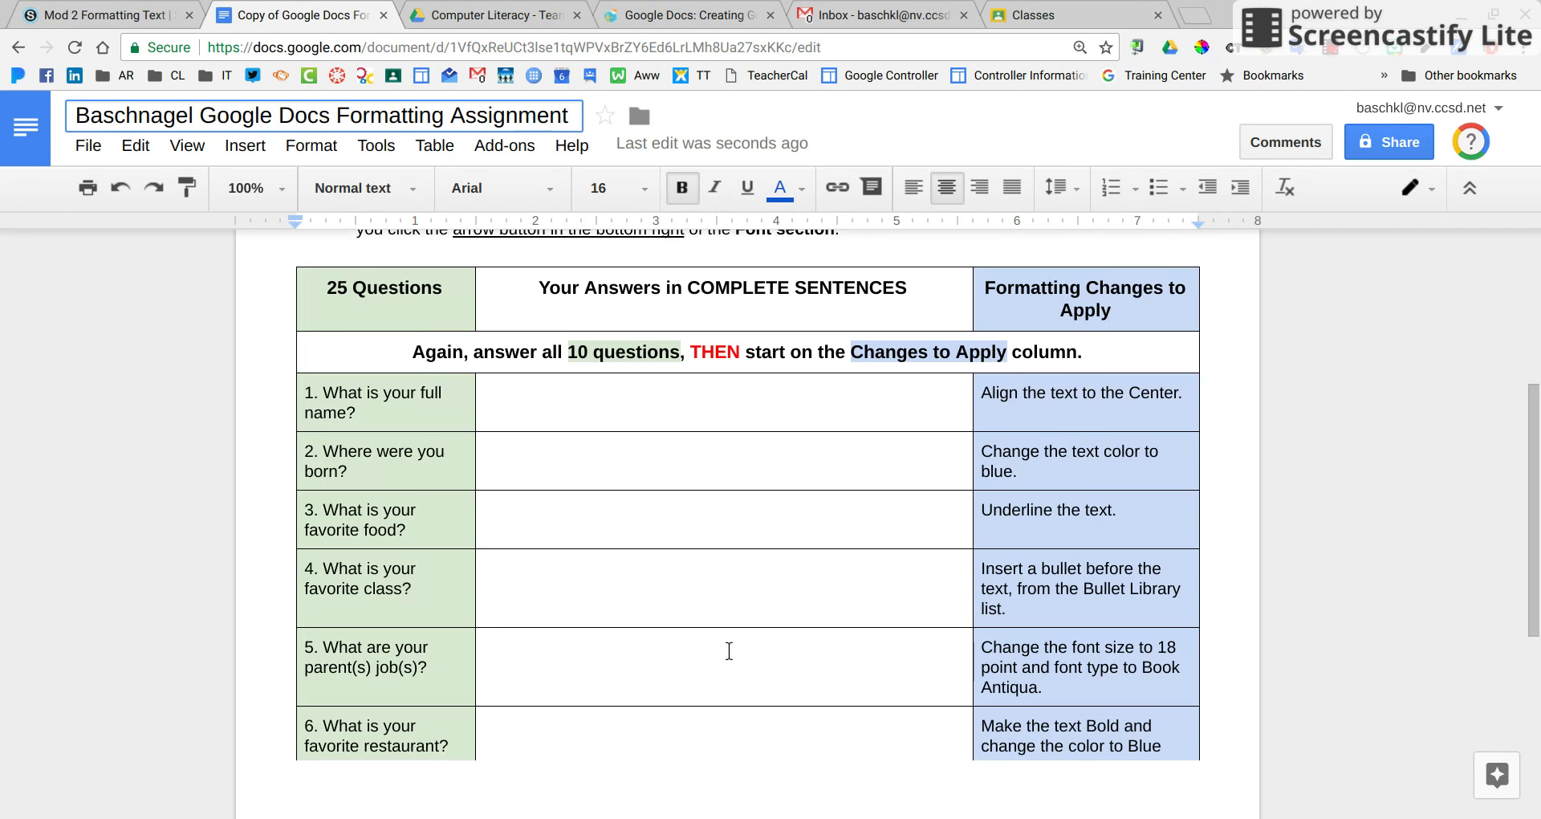
pyautogui.scroll(4, 729, 650)
pyautogui.scroll(-1, 729, 650)
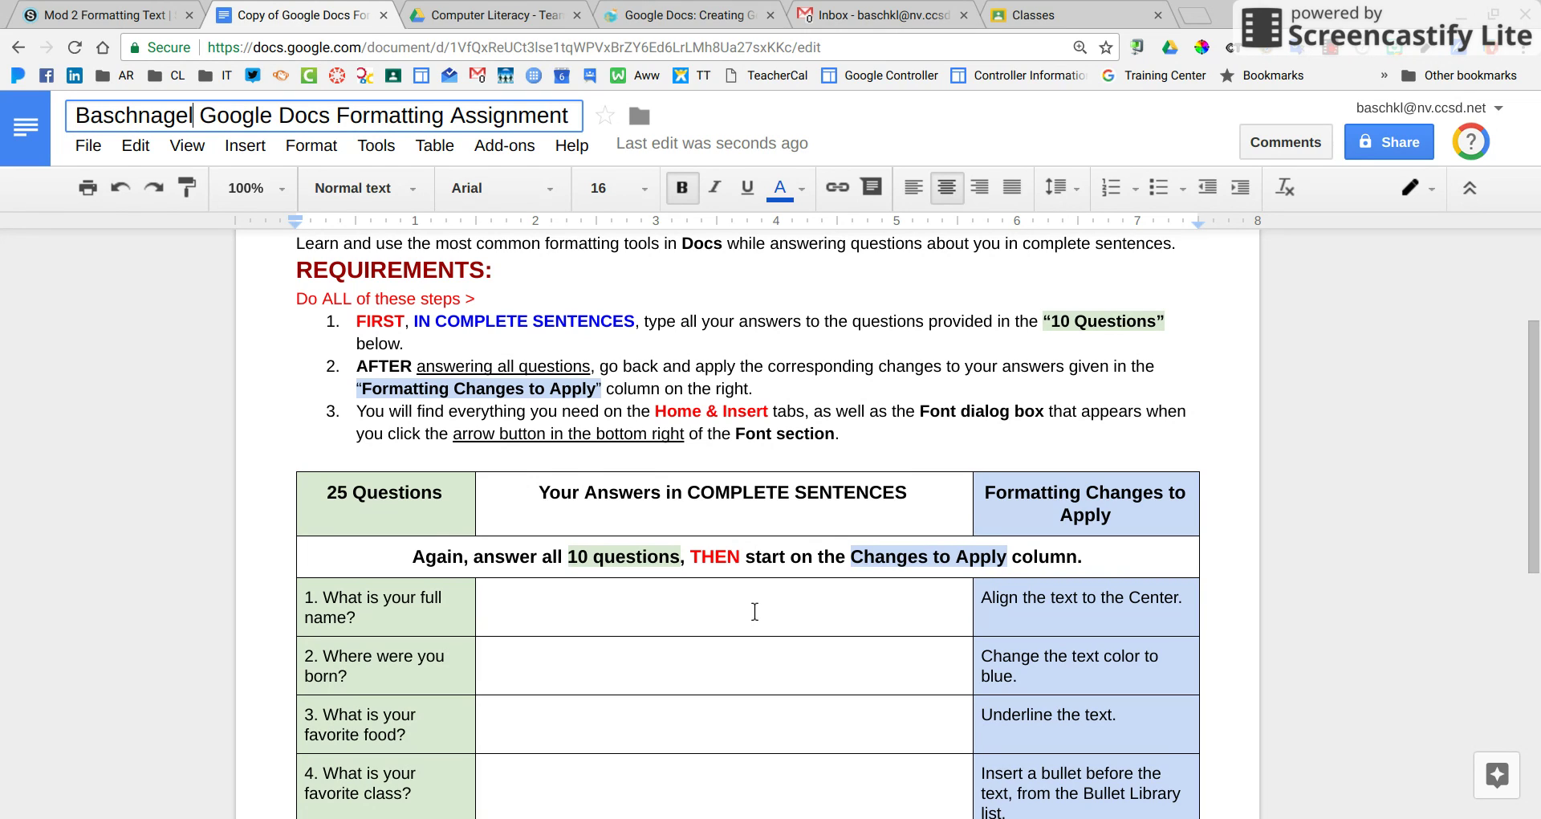
pyautogui.click(692, 603)
# Answer the first two cells with the student's full name and 'I was born on Long Island, New York.'.
pyautogui.write('My ')
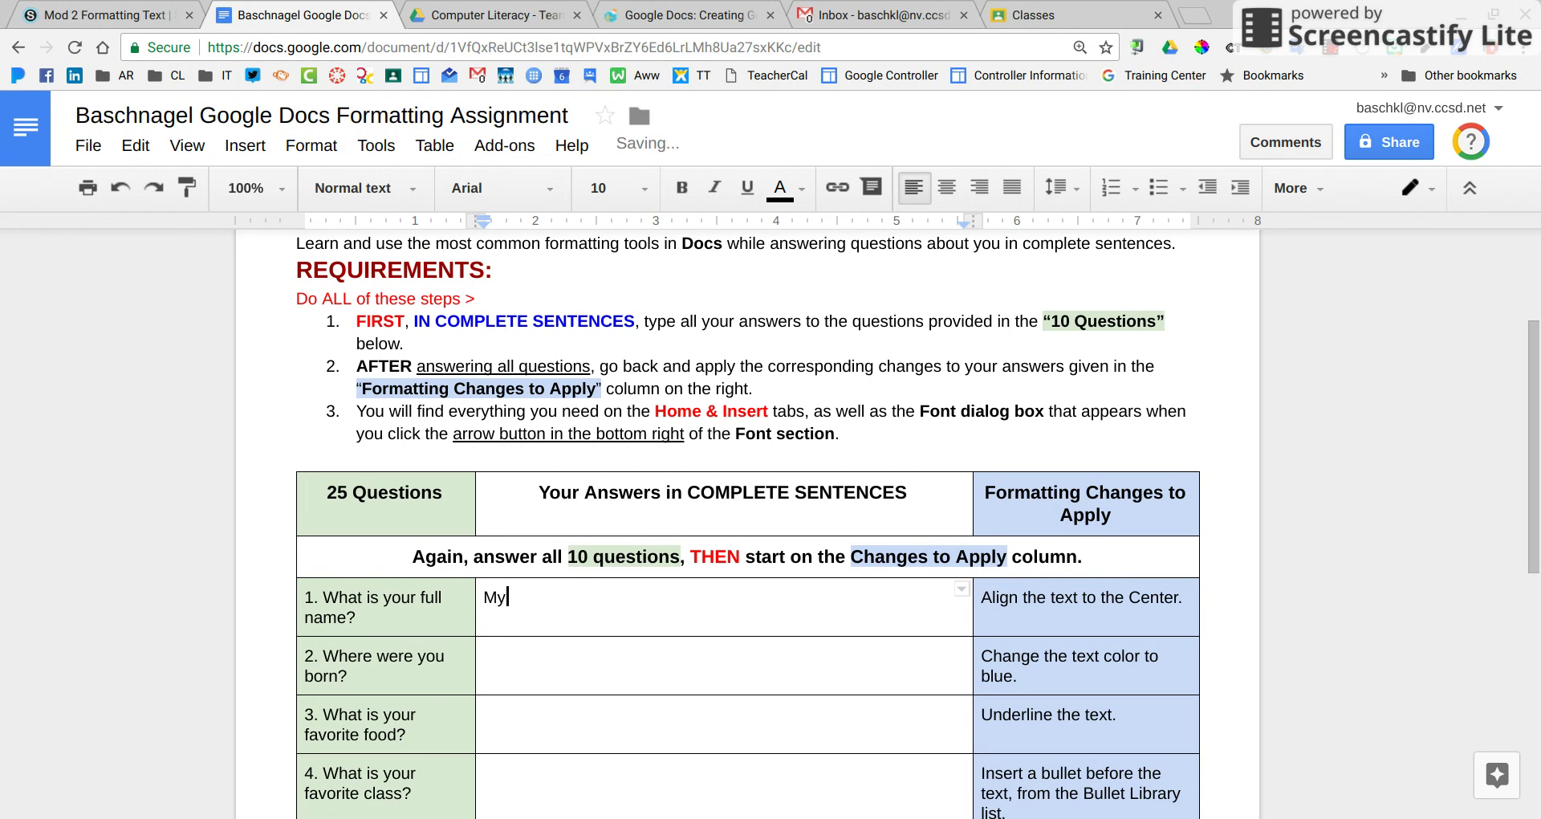
pyautogui.write('full name ')
pyautogui.write('is Kiersten Baschnagel.')
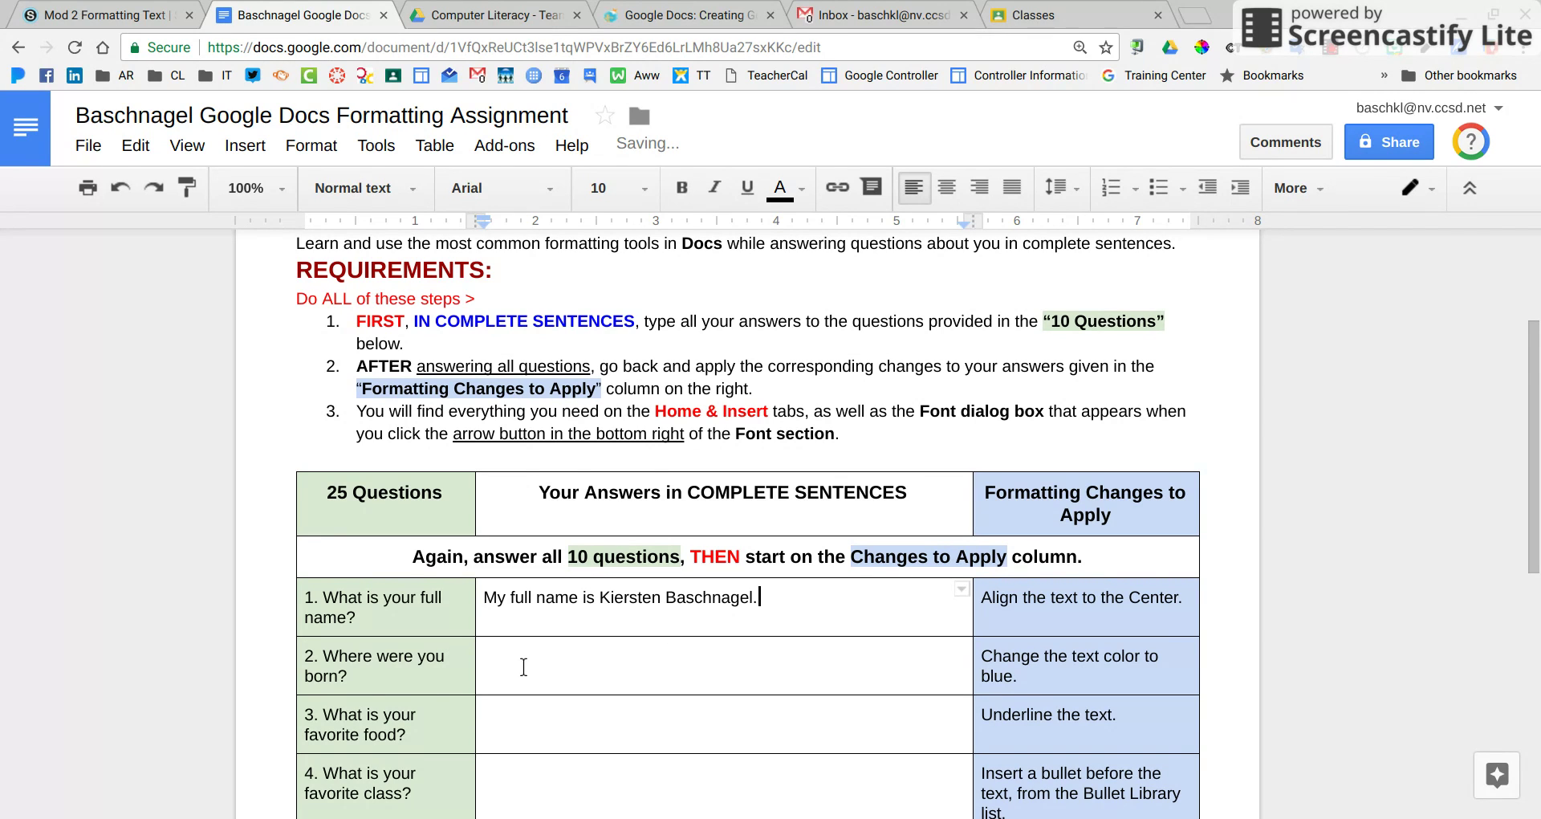
pyautogui.click(523, 667)
pyautogui.write('I')
pyautogui.write(' was born')
pyautogui.write(' on Long I')
pyautogui.write('sland, ')
pyautogui.write('New Yor')
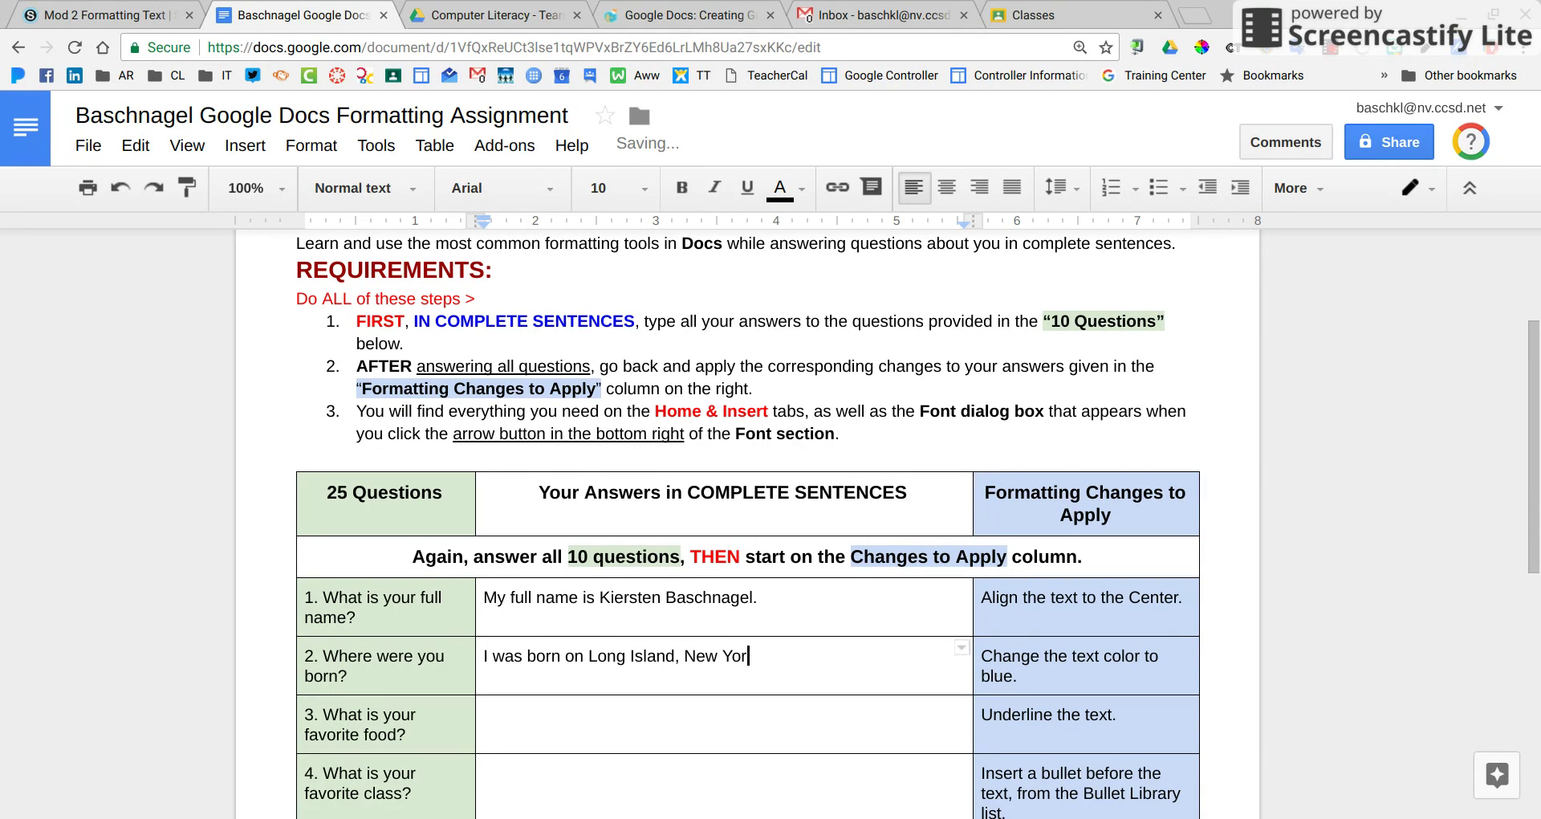
pyautogui.write('k.')
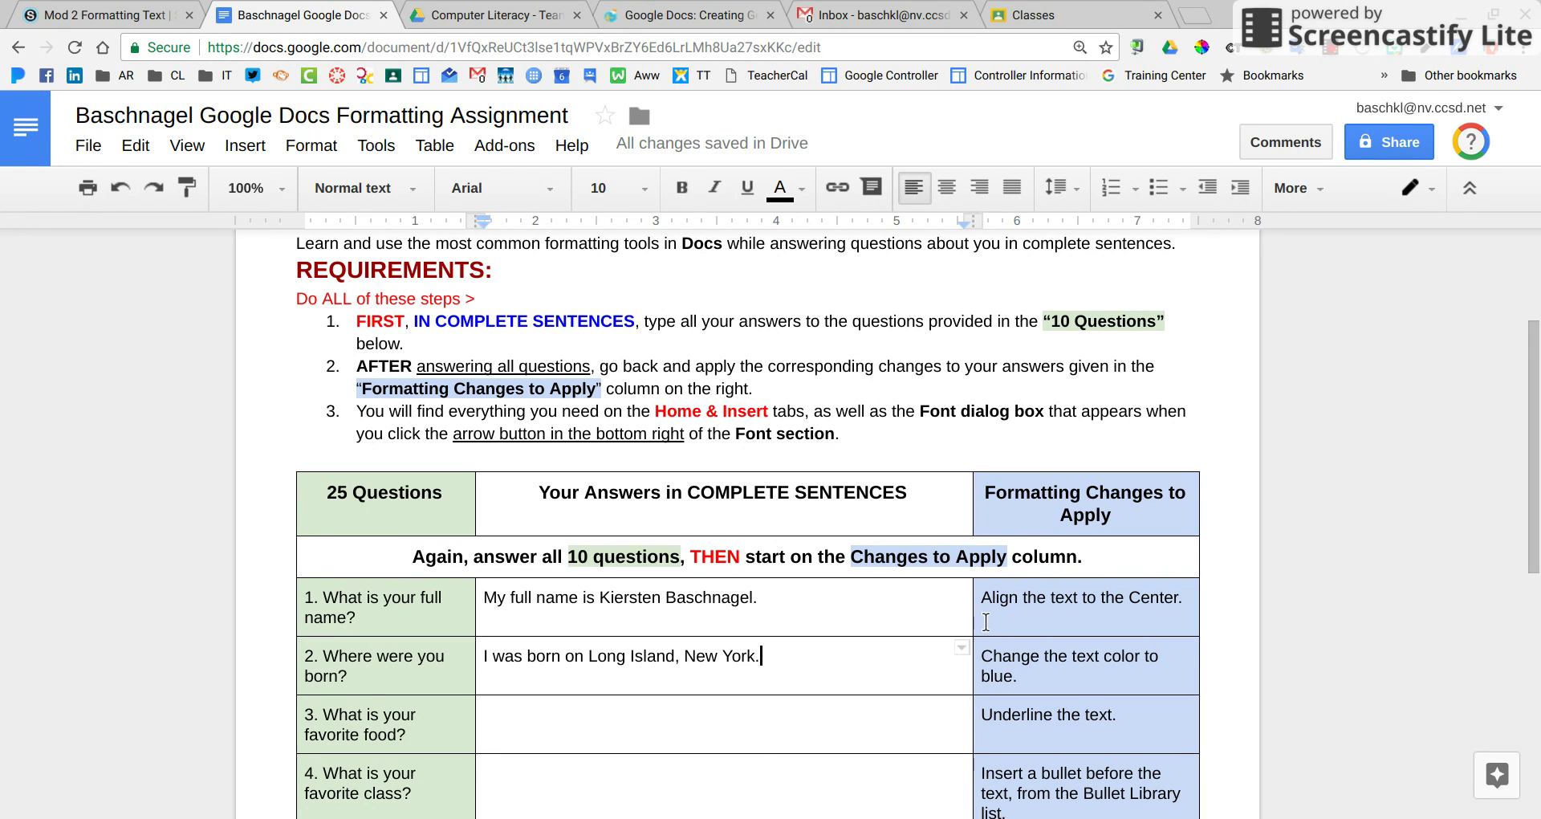
# Select the full-name answer and center-align it in its table cell.
pyautogui.moveTo(983, 609); pyautogui.dragTo(989, 607)
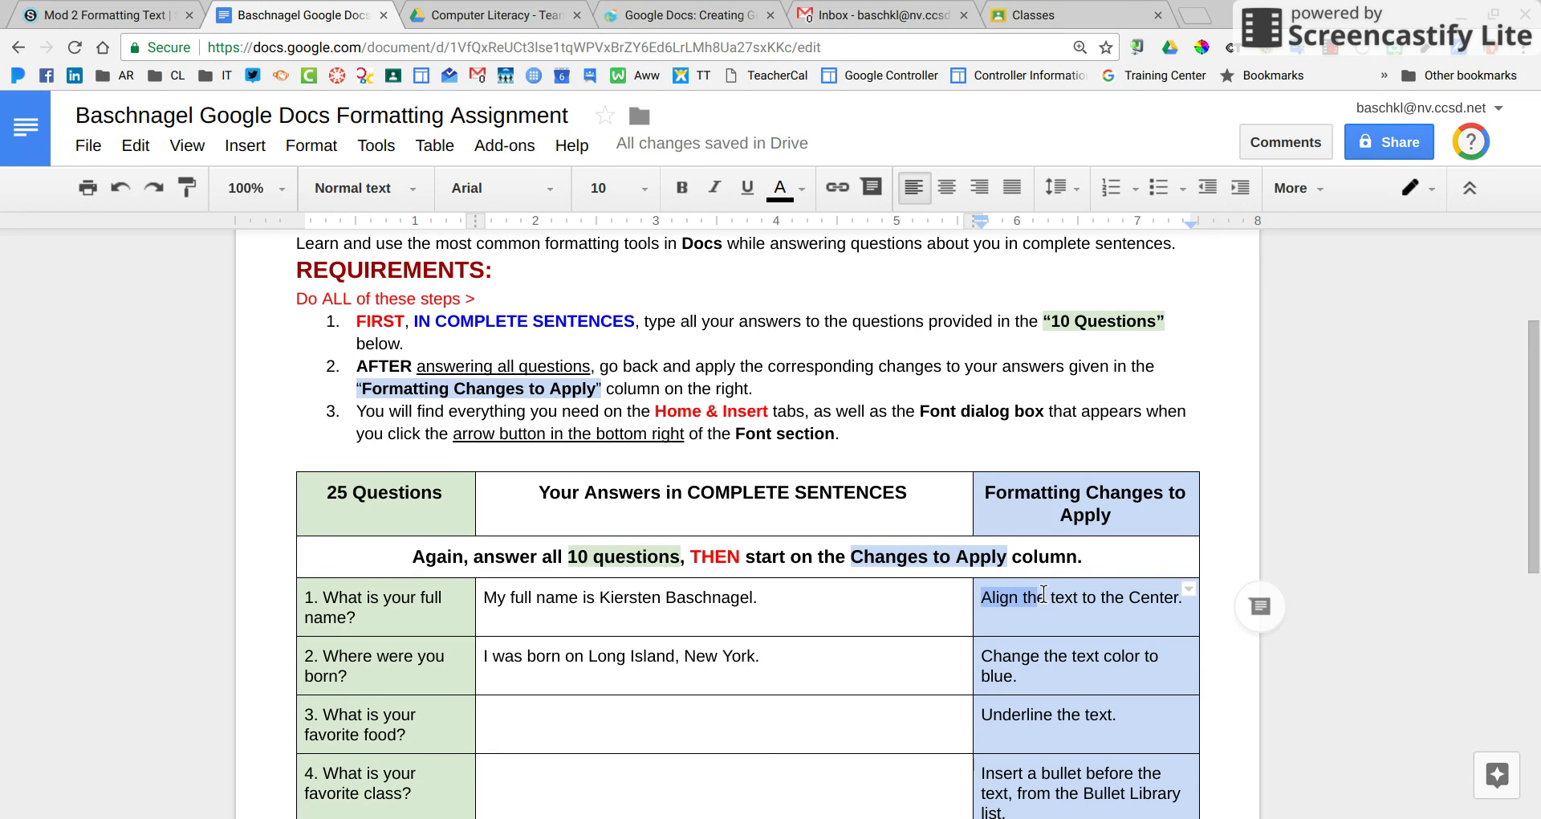
pyautogui.click(865, 620)
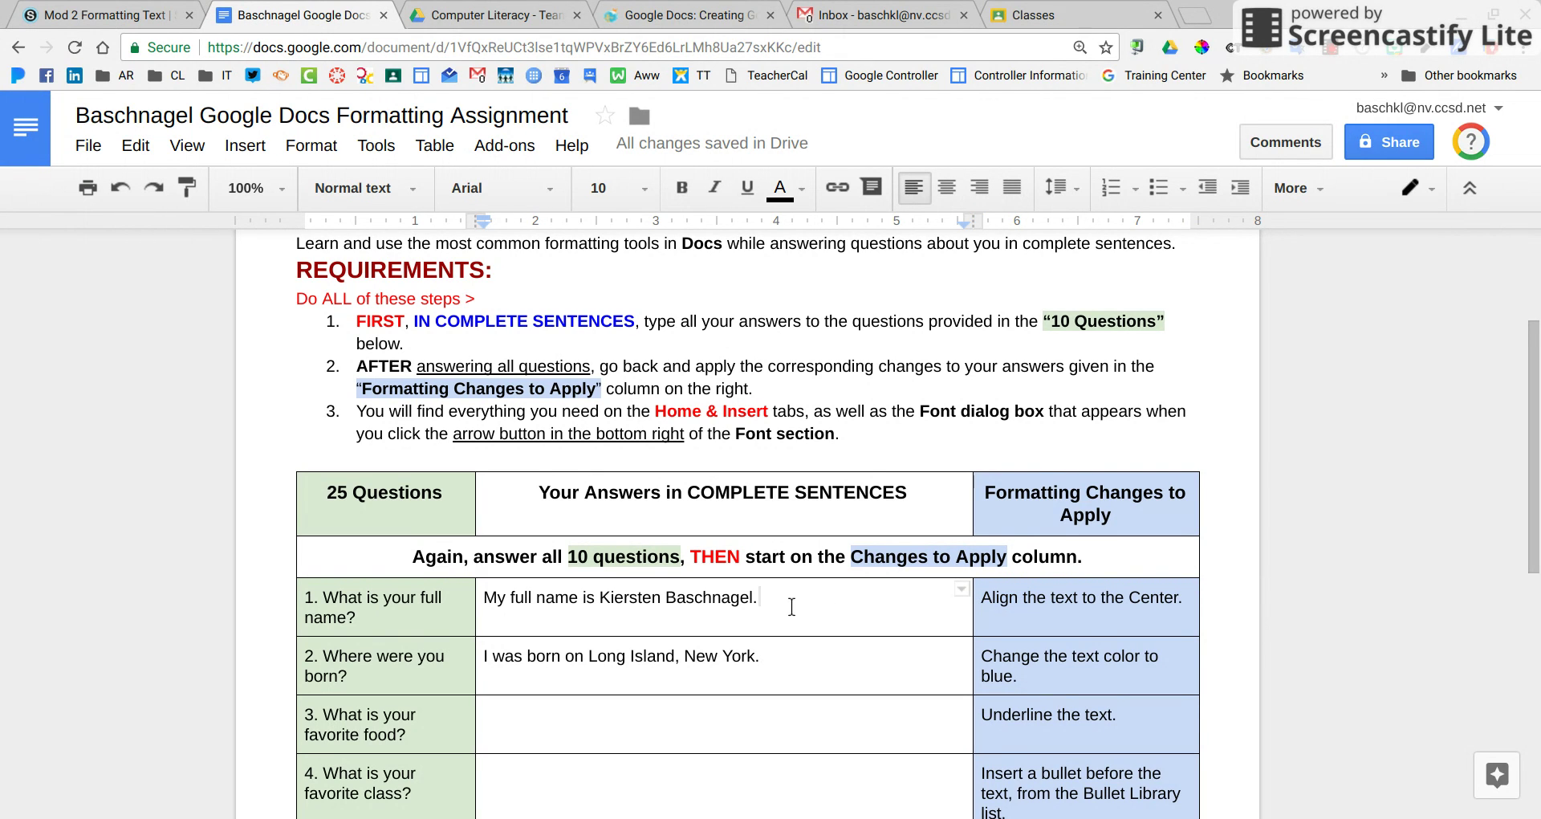
pyautogui.moveTo(758, 598); pyautogui.dragTo(485, 592)
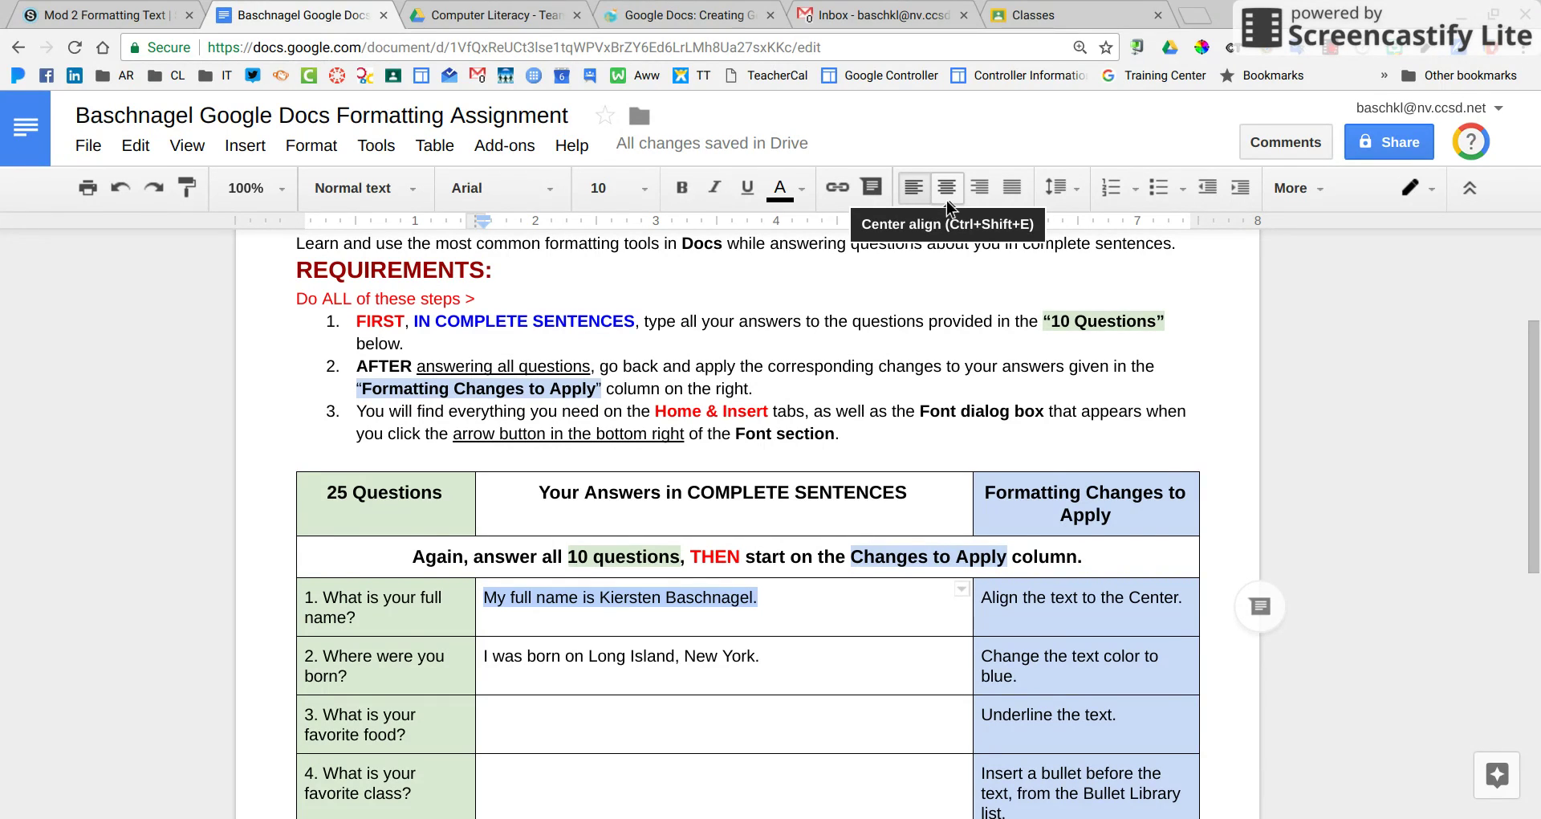
pyautogui.click(946, 201)
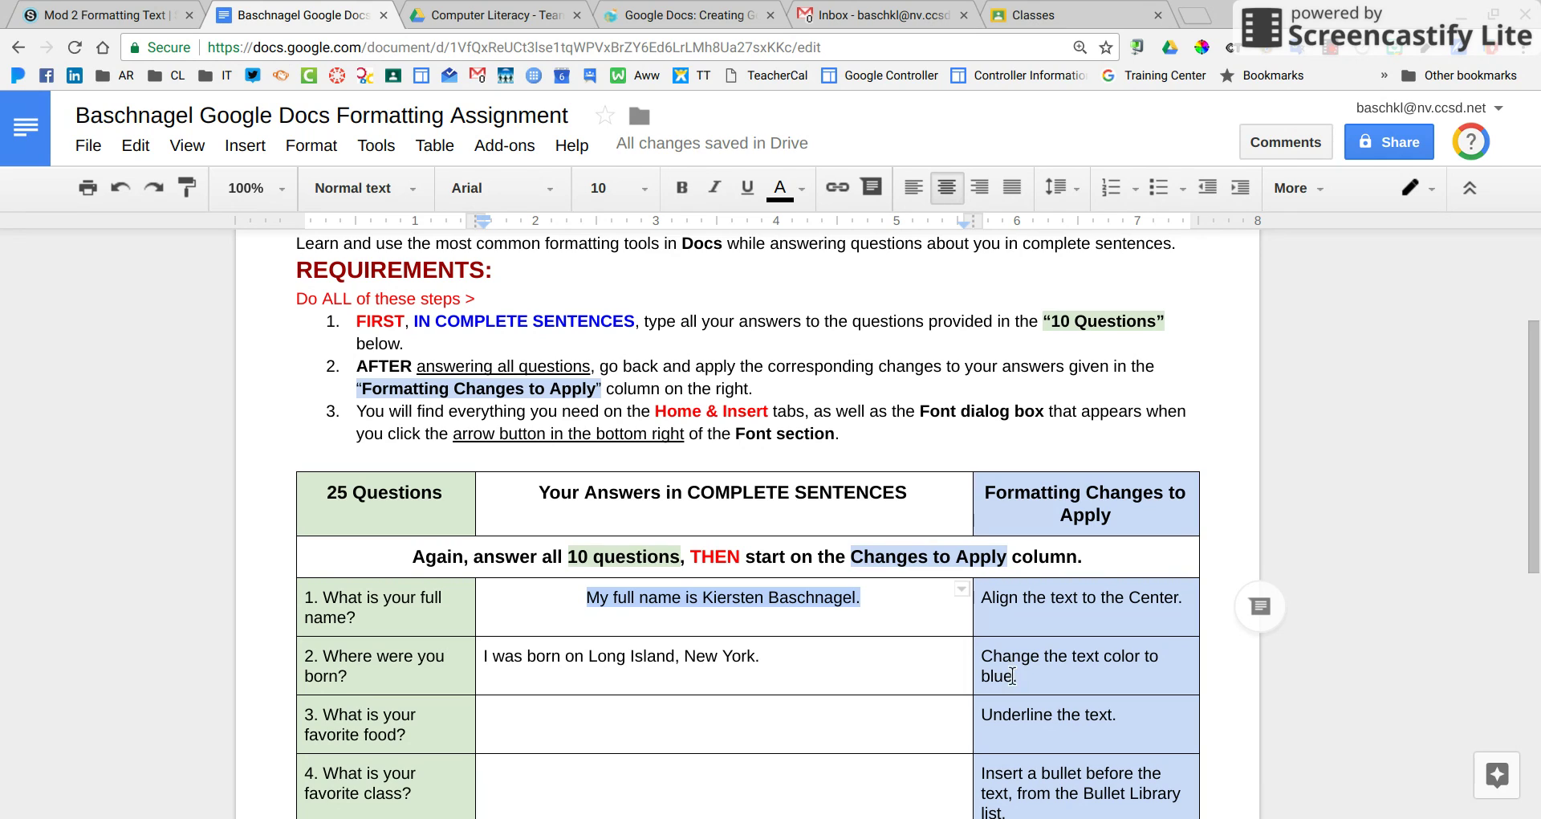
# Select the birthplace answer and change its text color to blue.
pyautogui.click(761, 656)
pyautogui.moveTo(761, 657); pyautogui.dragTo(482, 664)
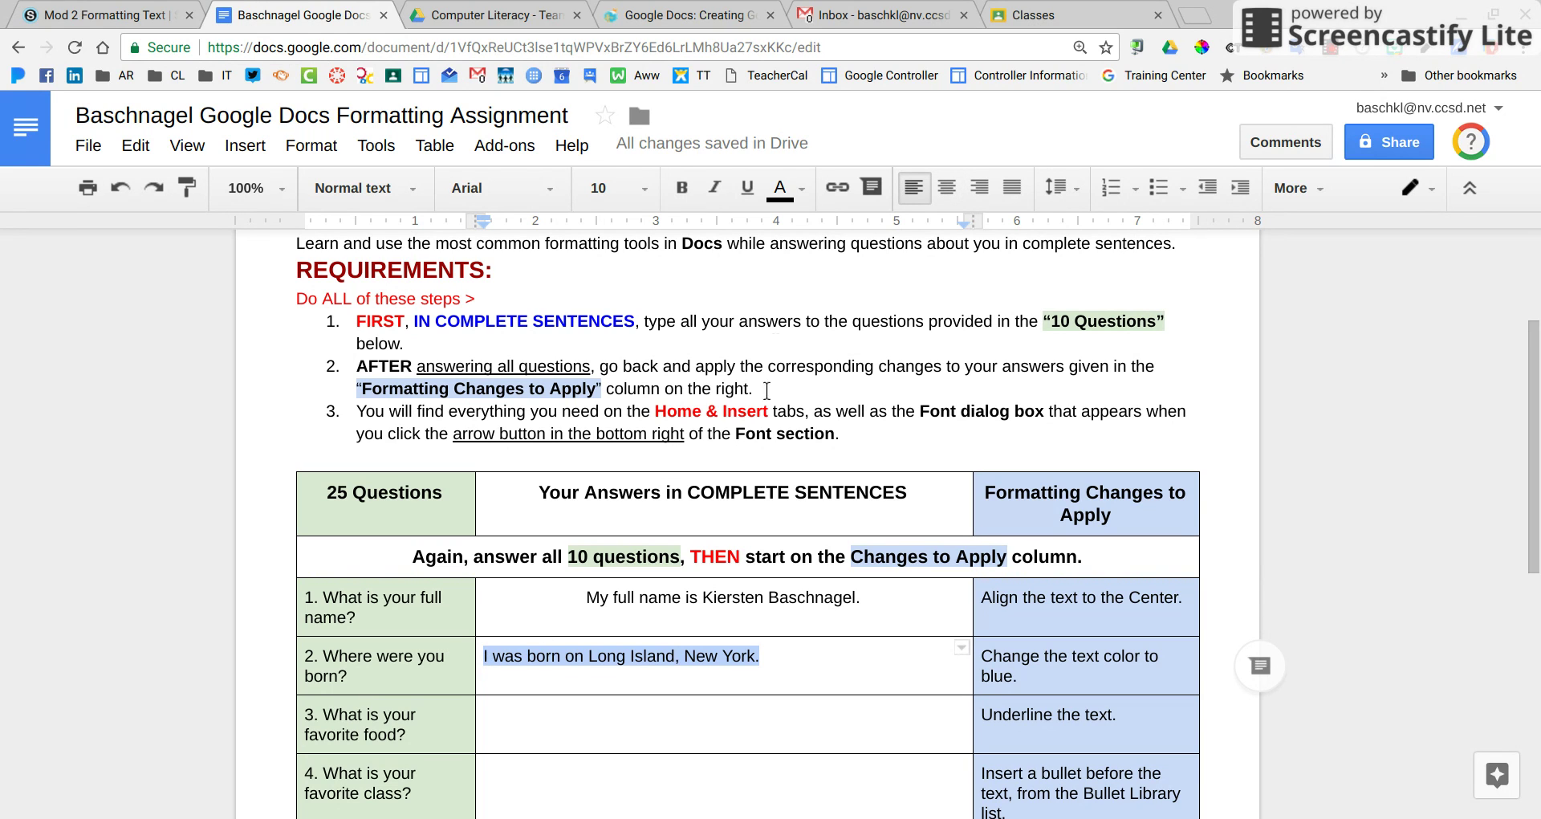
pyautogui.click(803, 191)
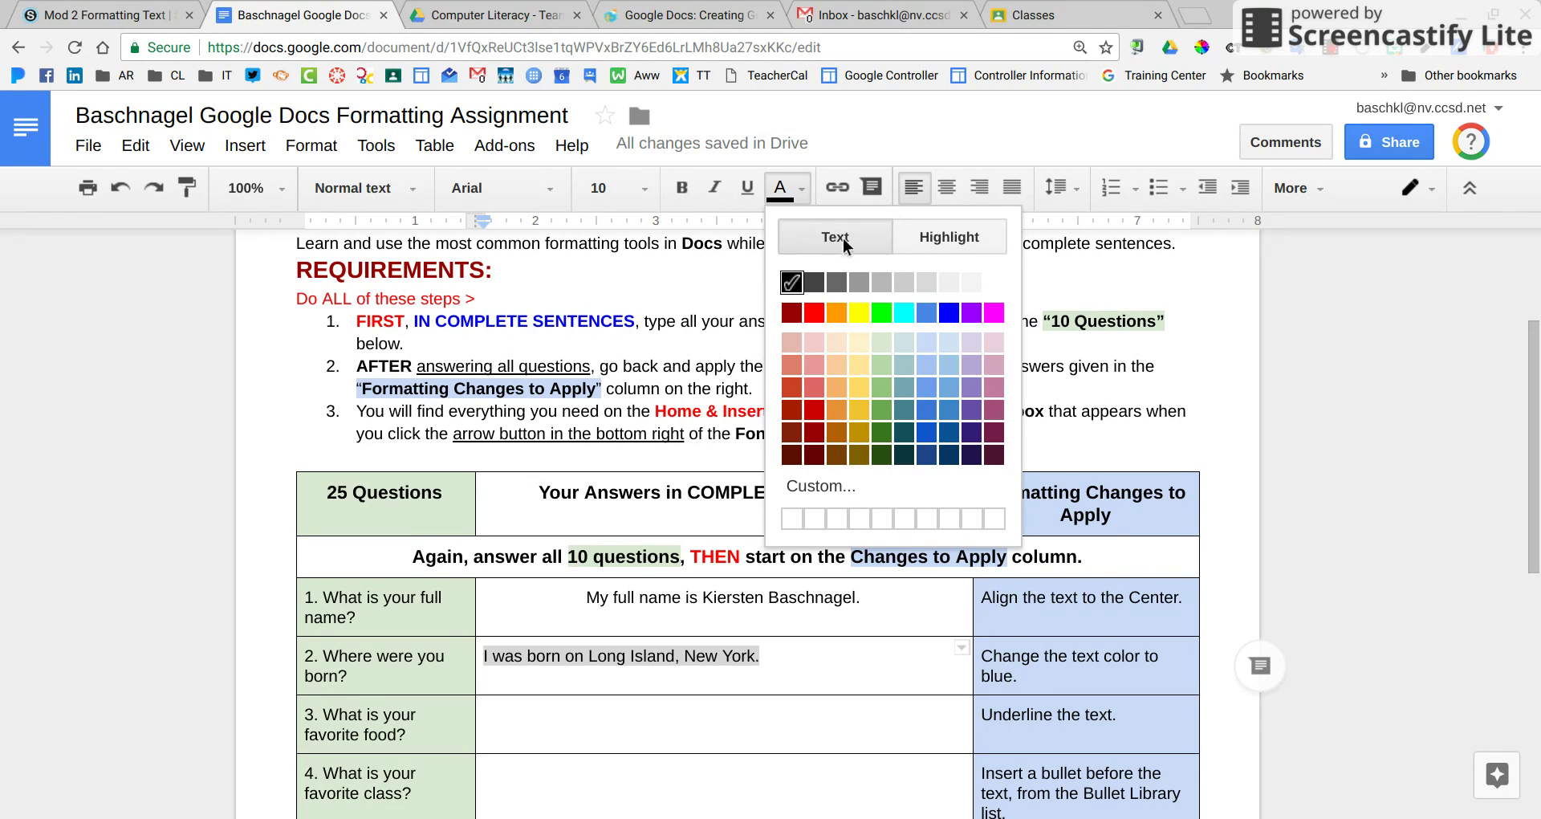
pyautogui.click(949, 313)
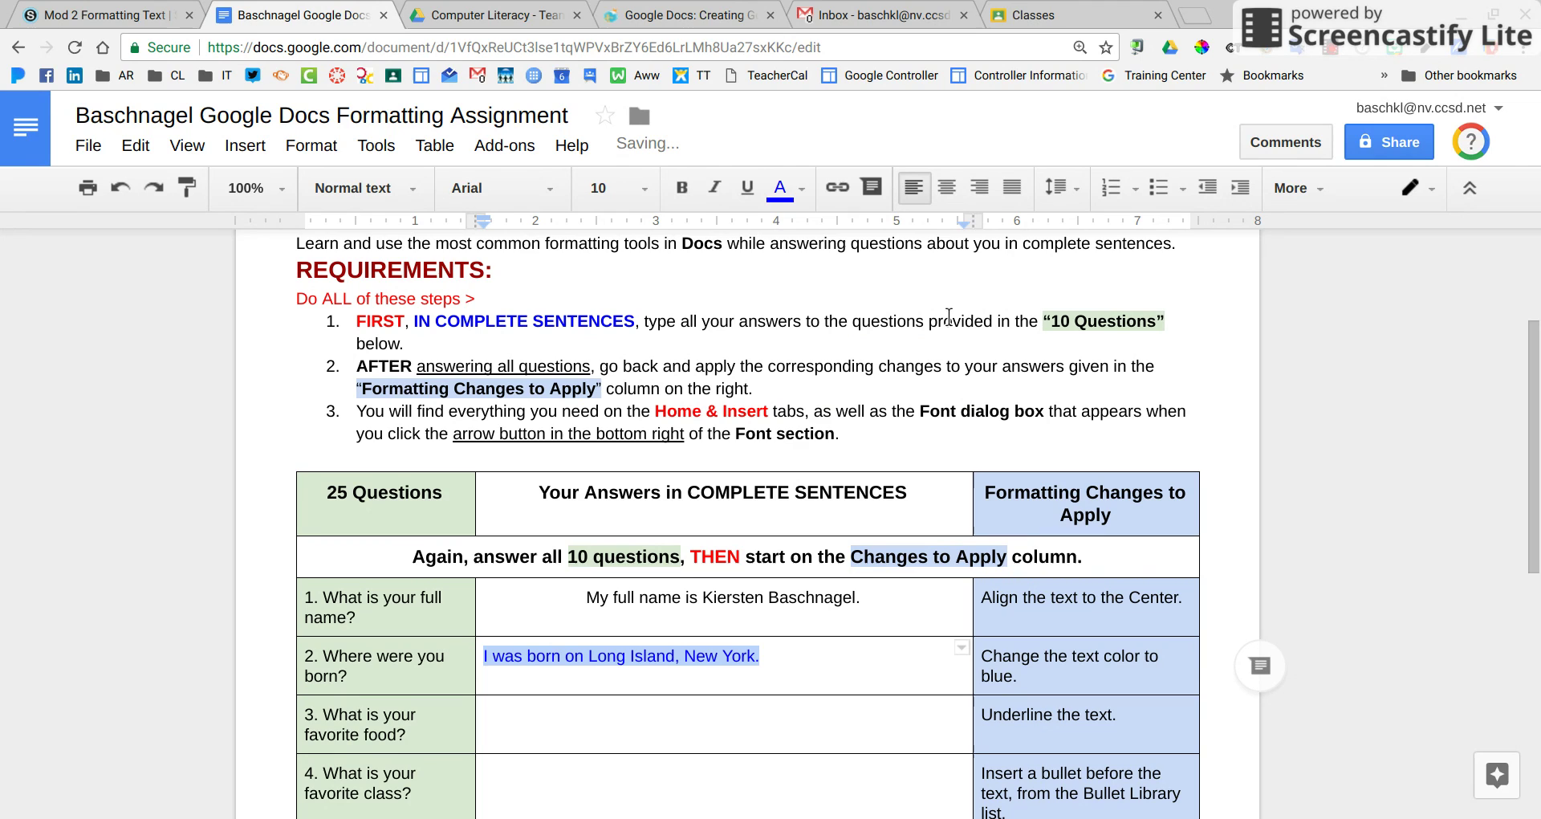
pyautogui.click(802, 663)
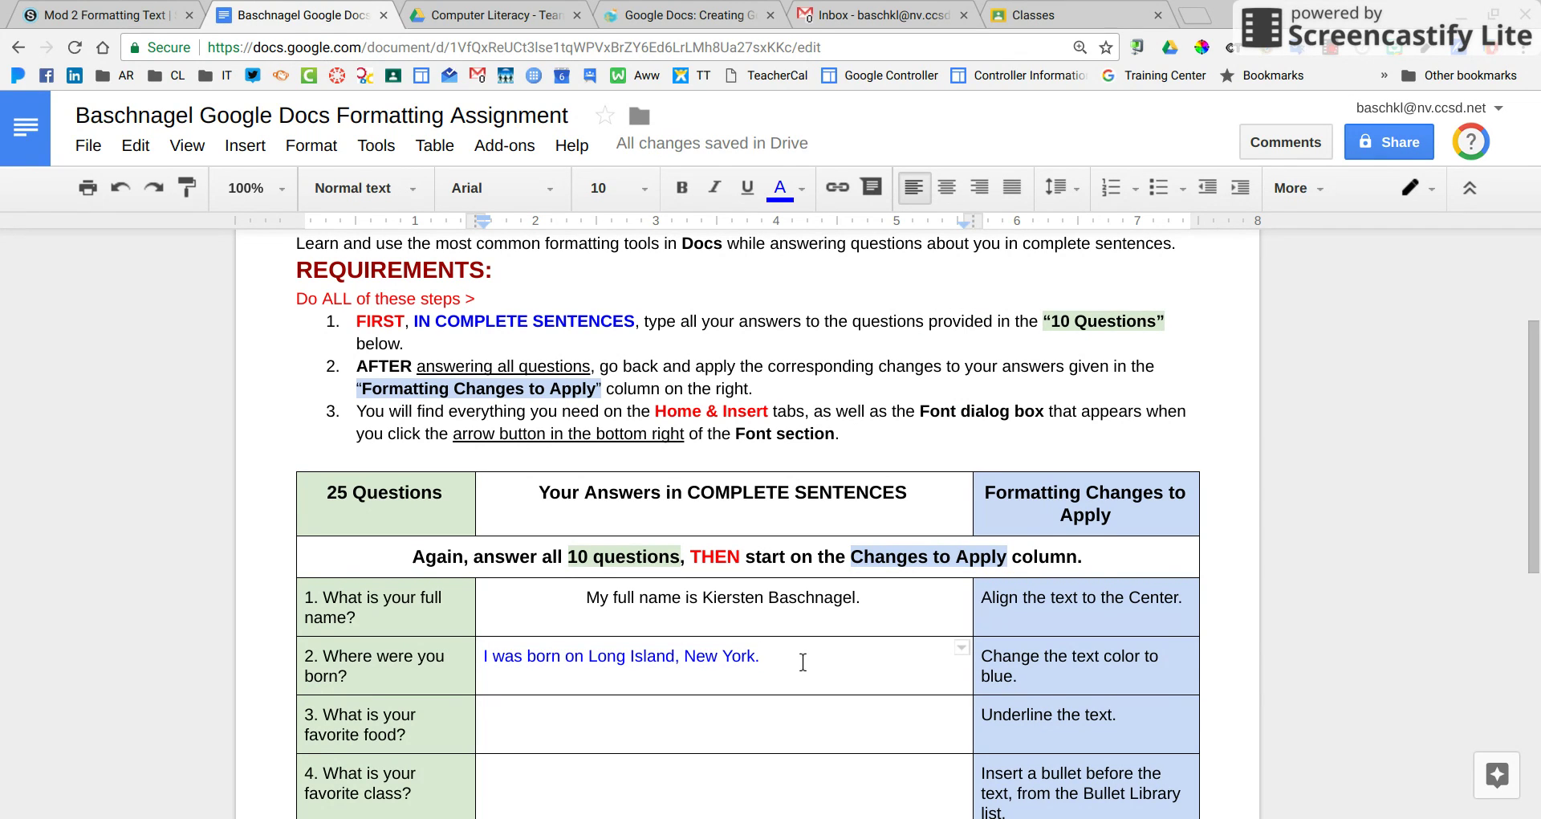
pyautogui.scroll(-4, 803, 659)
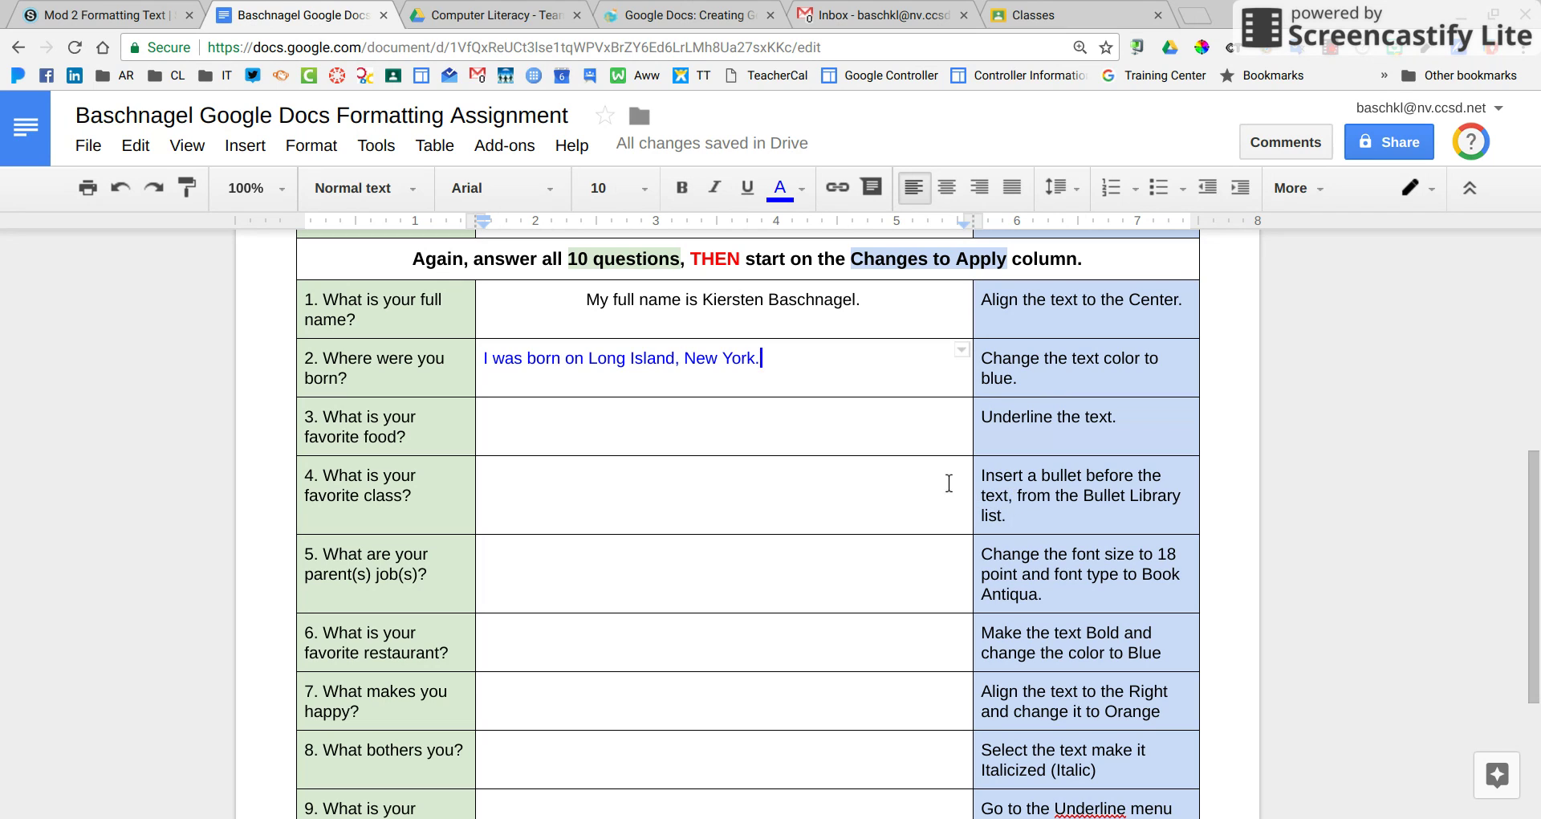
pyautogui.scroll(2, 827, 464)
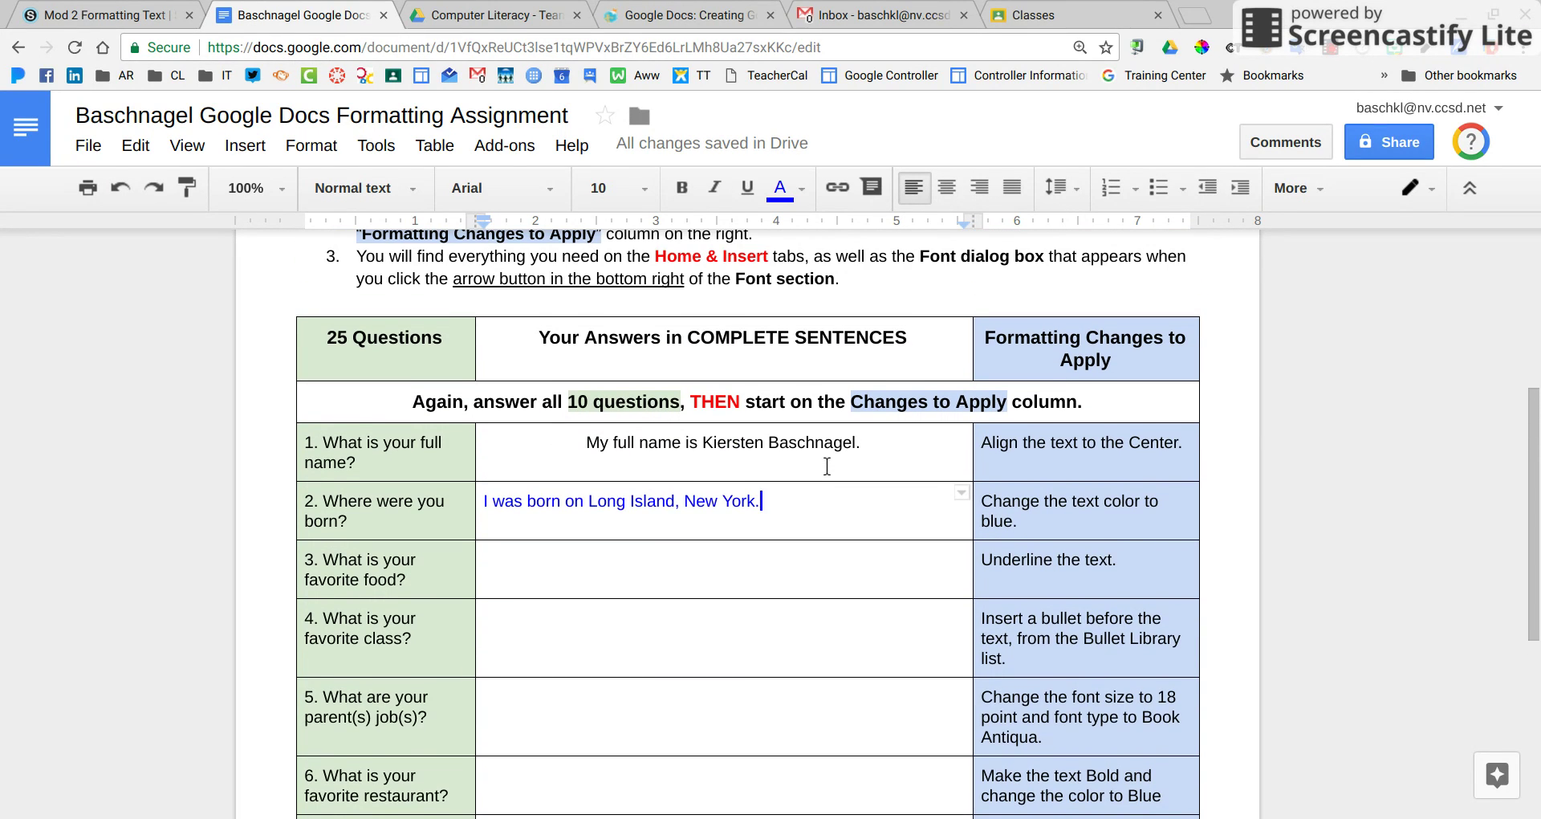